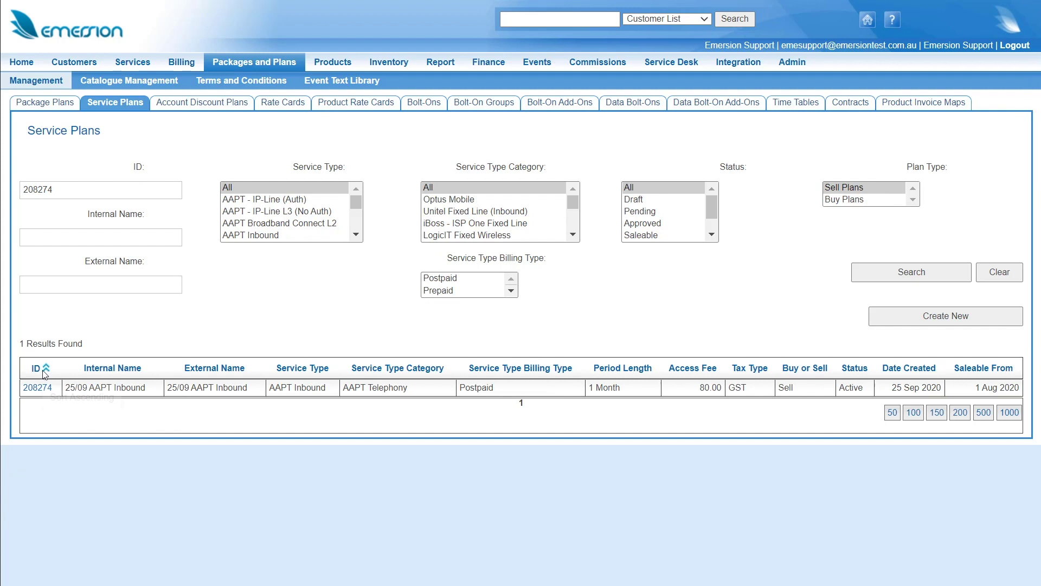
Enable fee overrides per subscription on the 25/09 AAPT Inbound service plan and save it
left_click(38, 387)
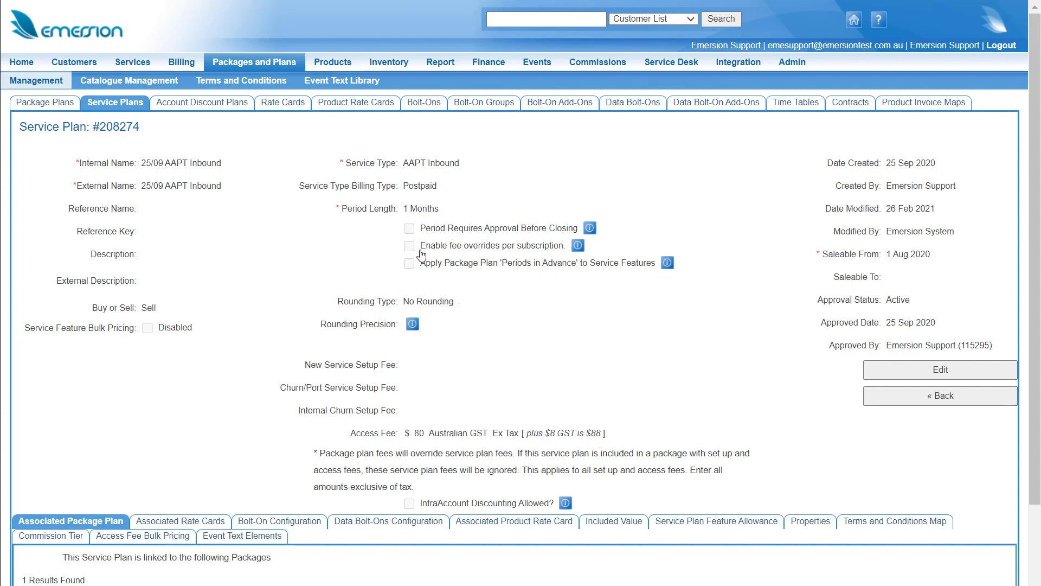
left_click(866, 369)
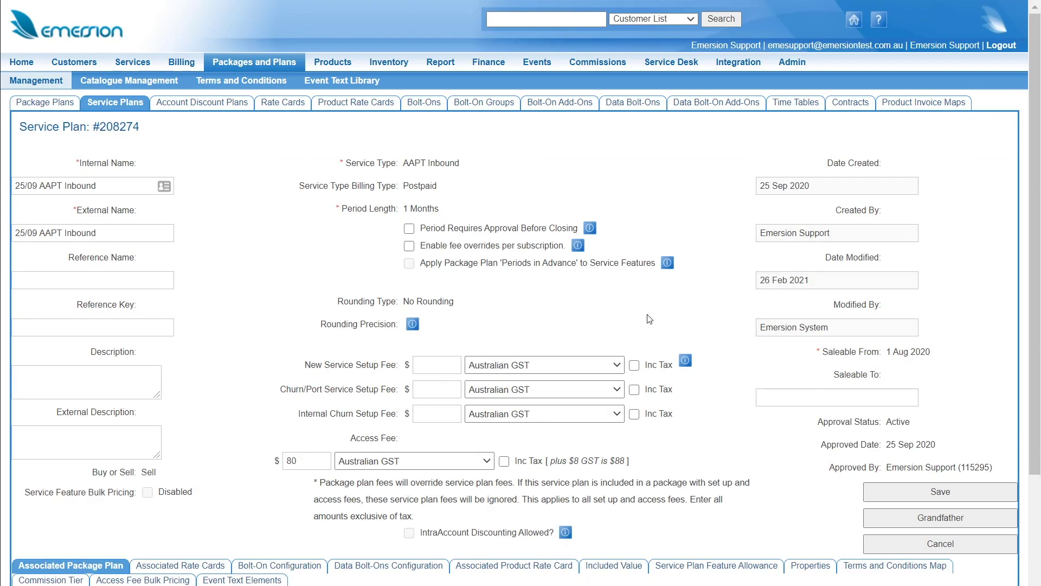
left_click(409, 246)
left_click(870, 491)
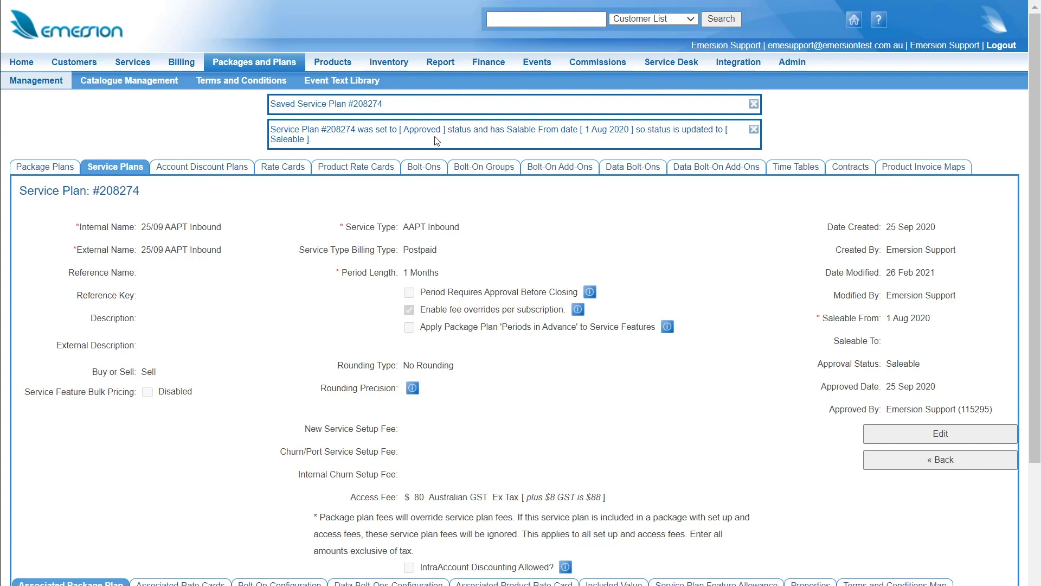
Search the customer list by account number to open the Central Copiers Pty Ltd account
left_click(524, 18)
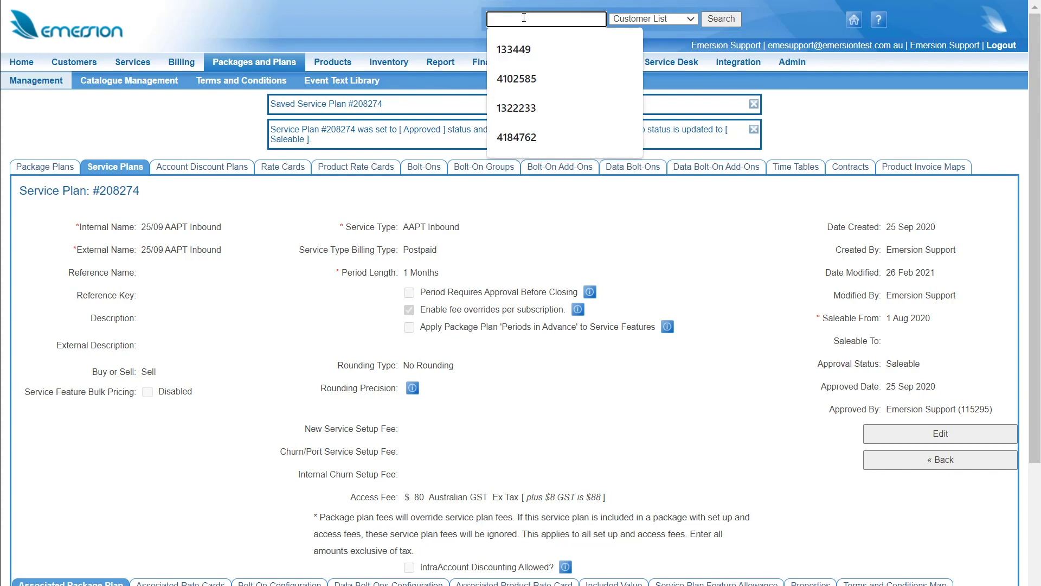
left_click(522, 75)
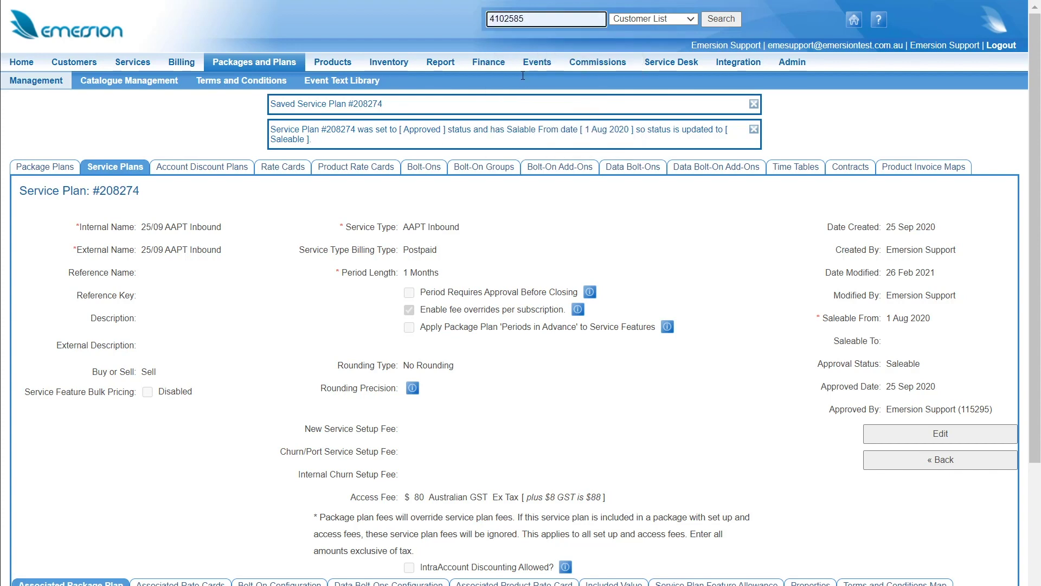
left_click(710, 20)
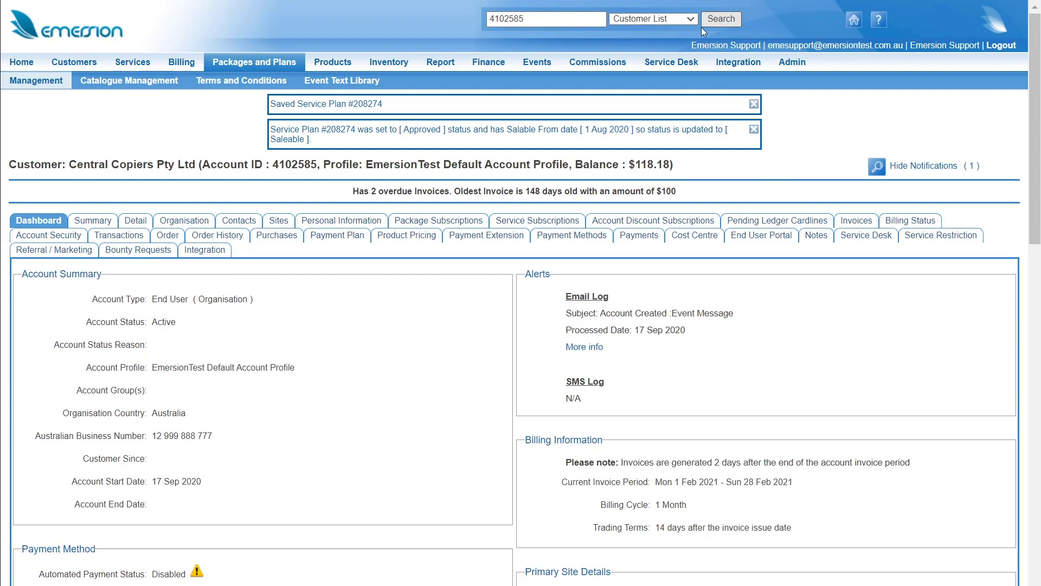
Open the AAPT Inbound service from the customer's service subscriptions
left_click(521, 225)
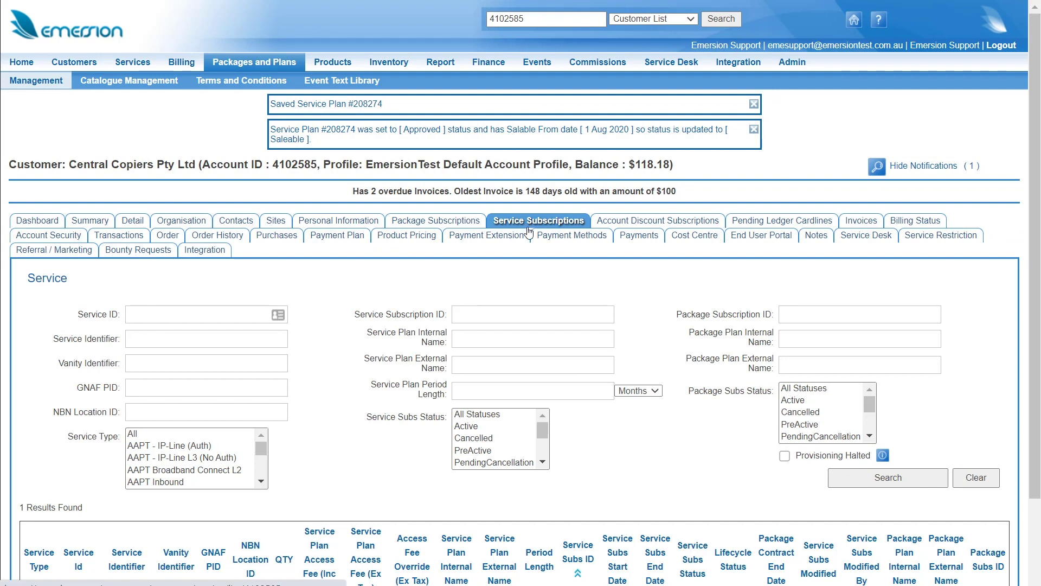
scroll(653, 333, "down", 1)
scroll(653, 333, "down", 1)
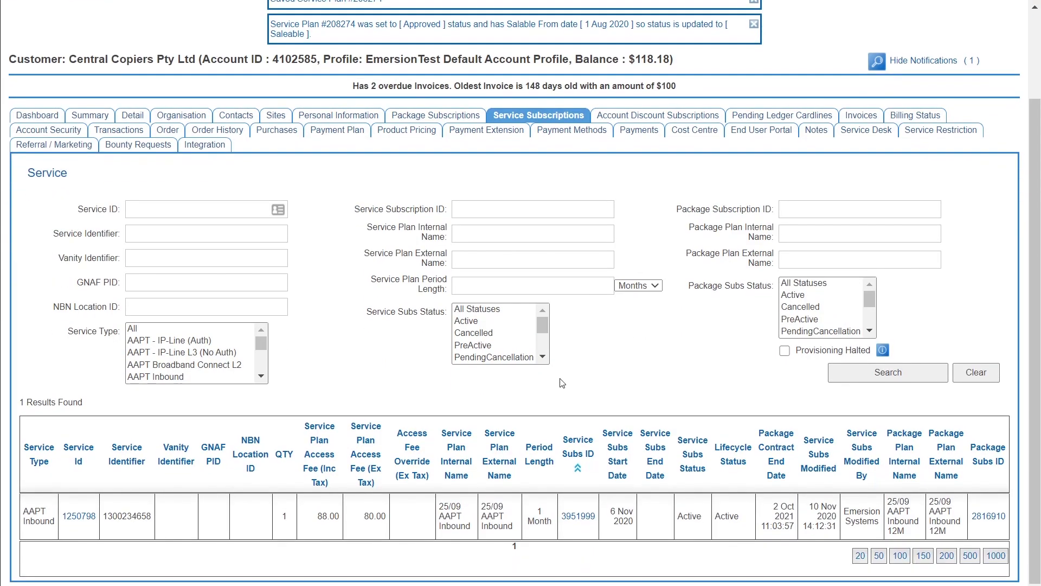
left_click(81, 515)
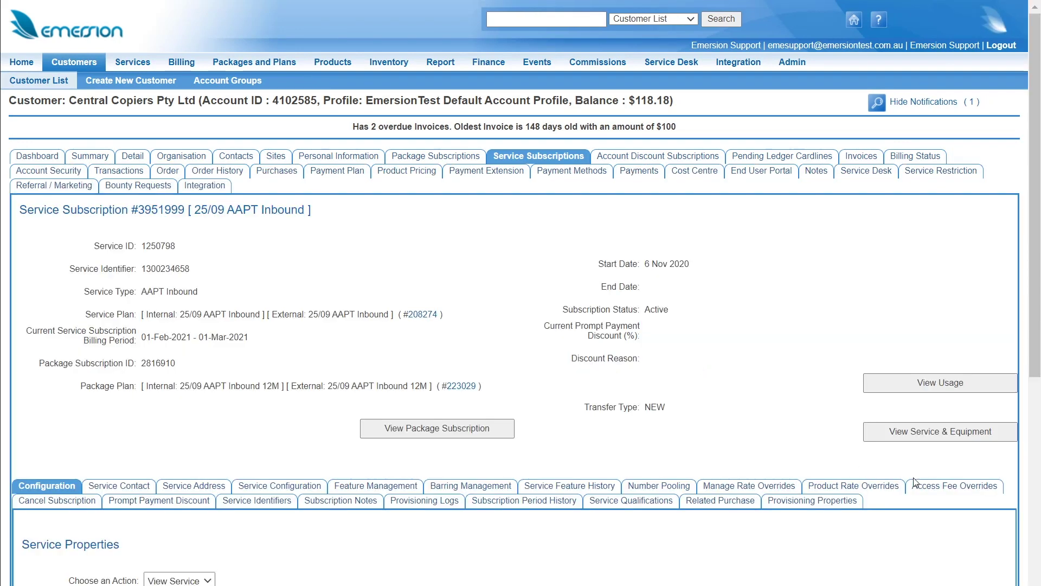
Start a new access fee override for this service subscription and set the override fee to $40 excluding tax
left_click(940, 489)
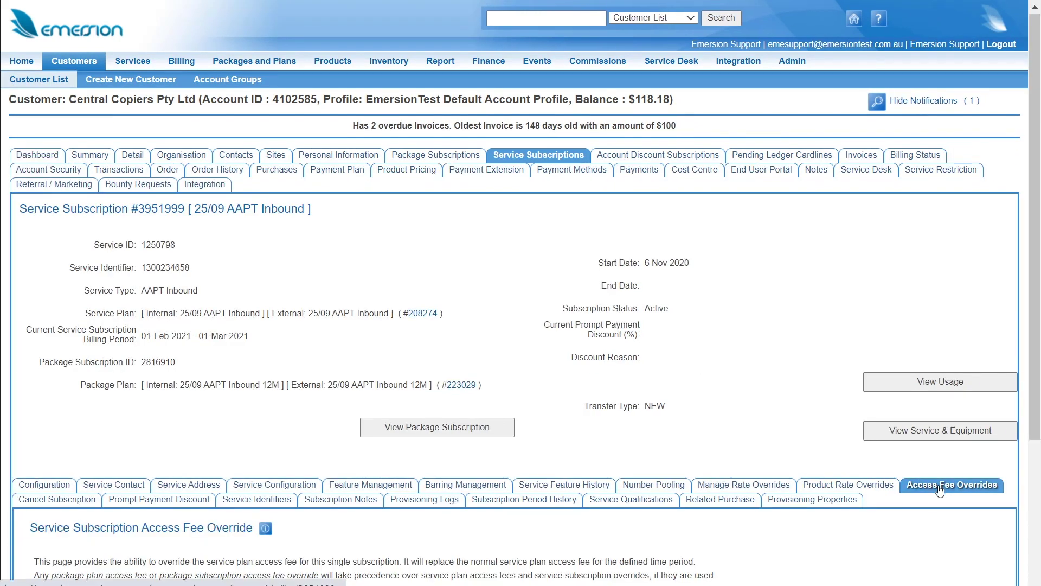
scroll(937, 481, "down", 3)
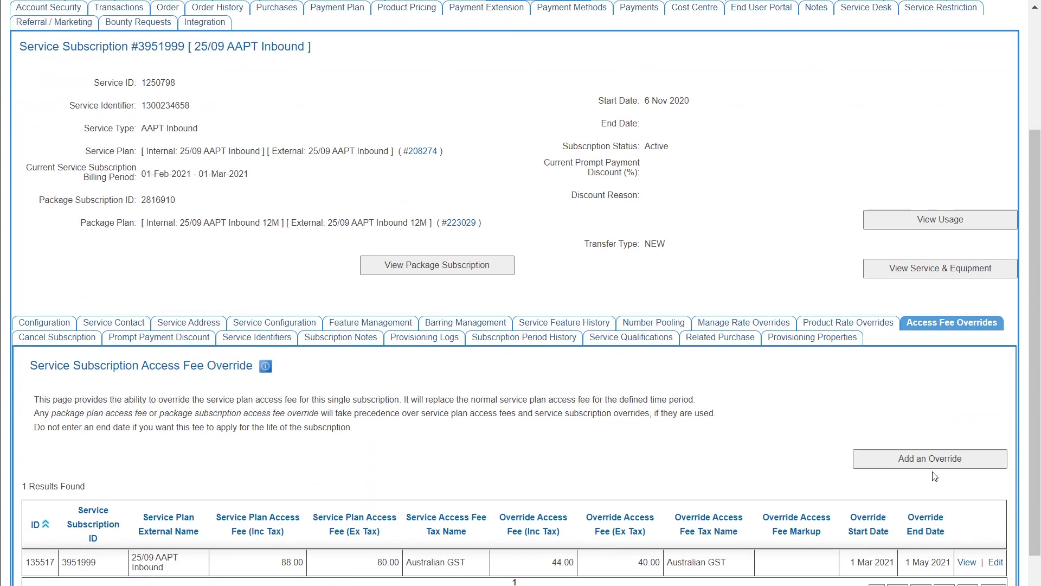
scroll(935, 480, "down", 1)
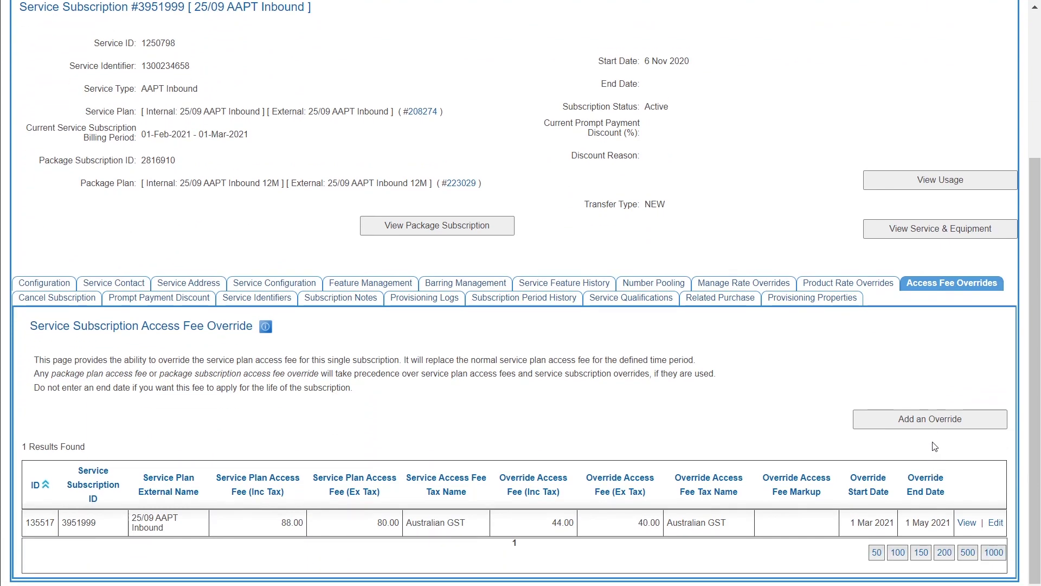
left_click(929, 419)
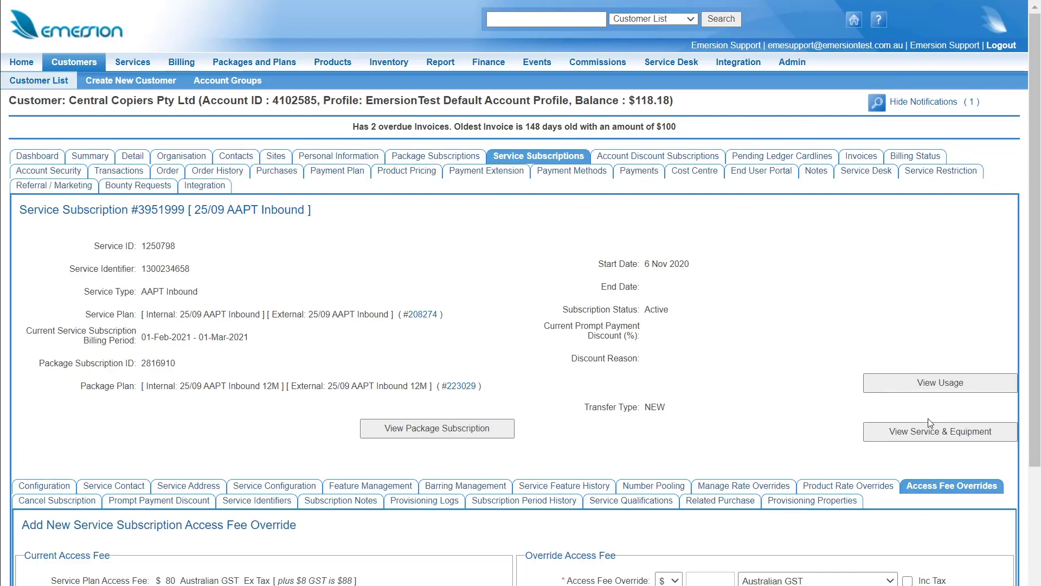
scroll(729, 400, "down", 3)
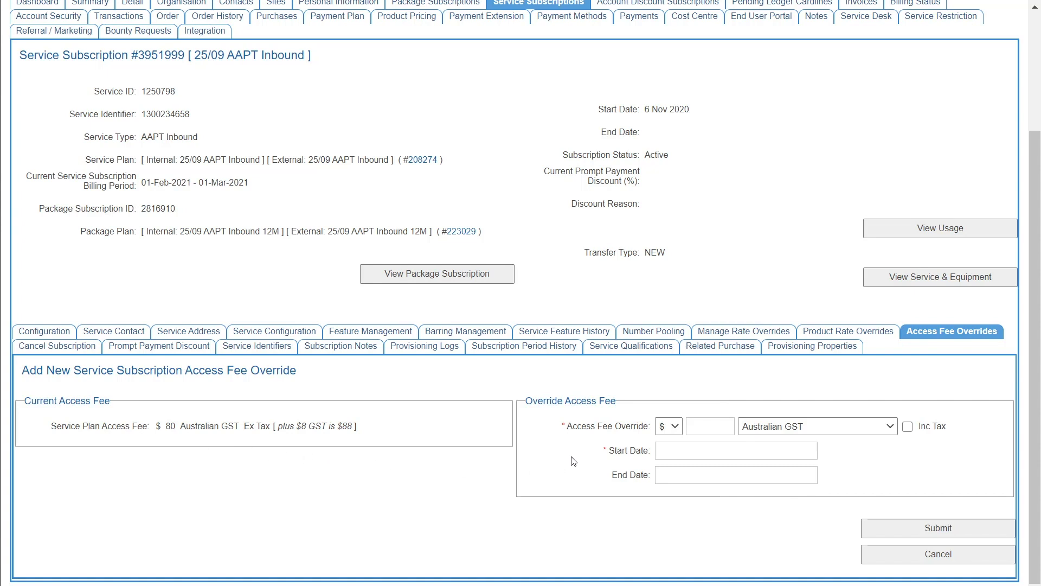
left_click(704, 426)
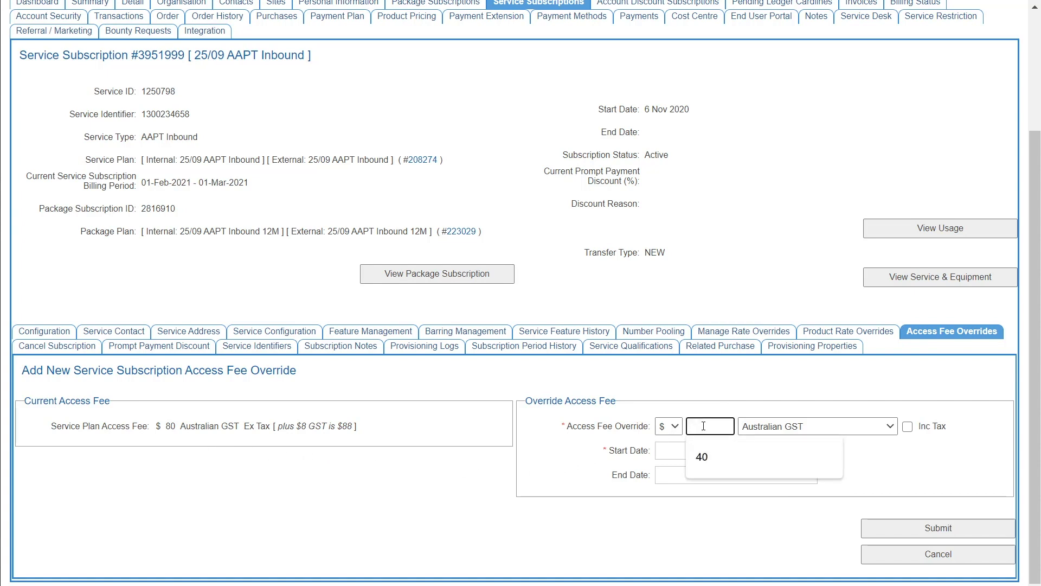
type("20")
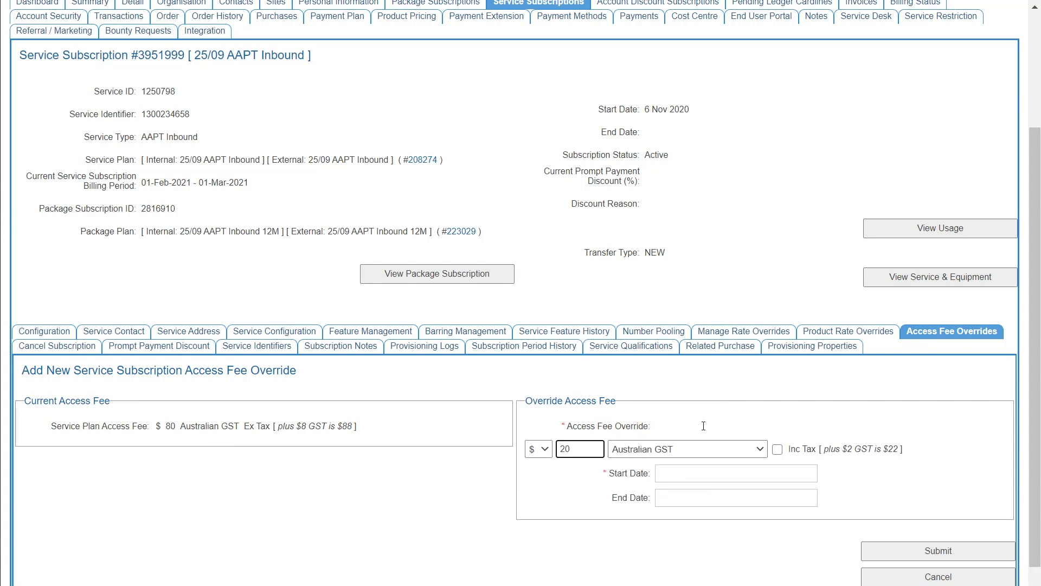
key("BackSpace")
key("BackSpace")
type("40")
Set the access fee override's start date to 1 Mar 2021
left_click(716, 473)
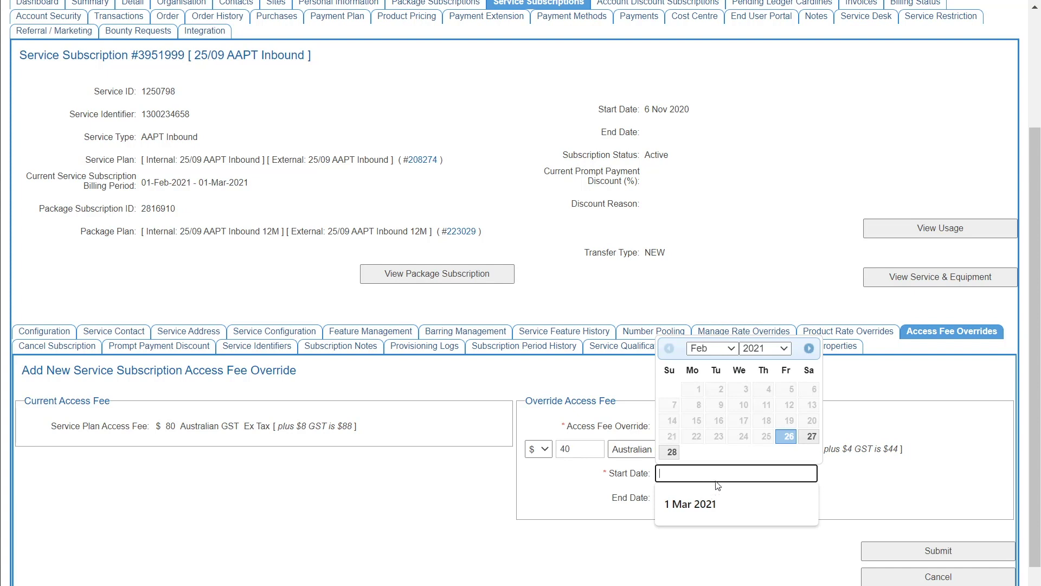
left_click(722, 348)
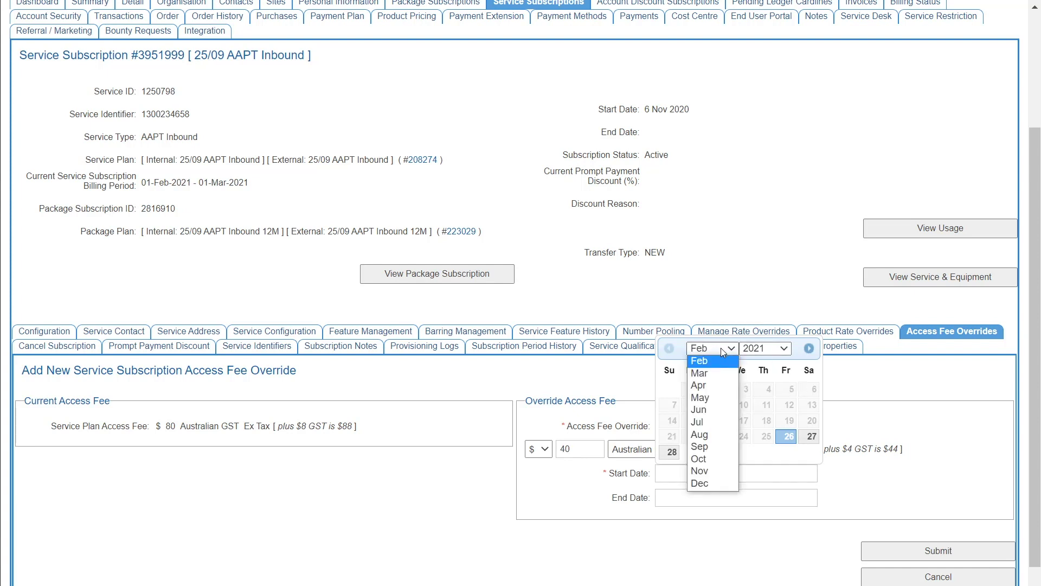
left_click(700, 373)
left_click(697, 389)
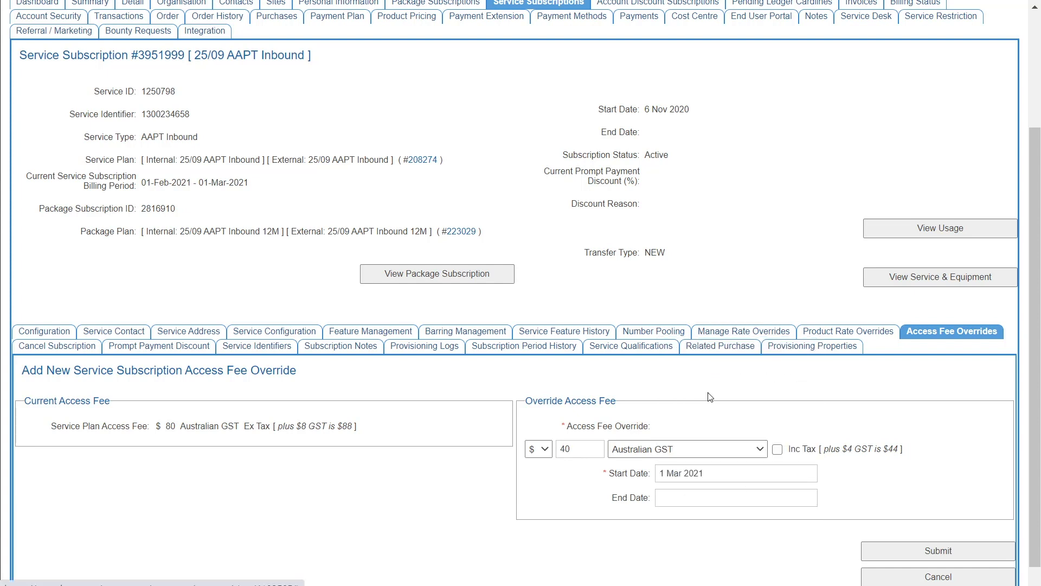
Set the access fee override's end date to 1 May 2021 and submit the override
left_click(738, 497)
left_click(731, 374)
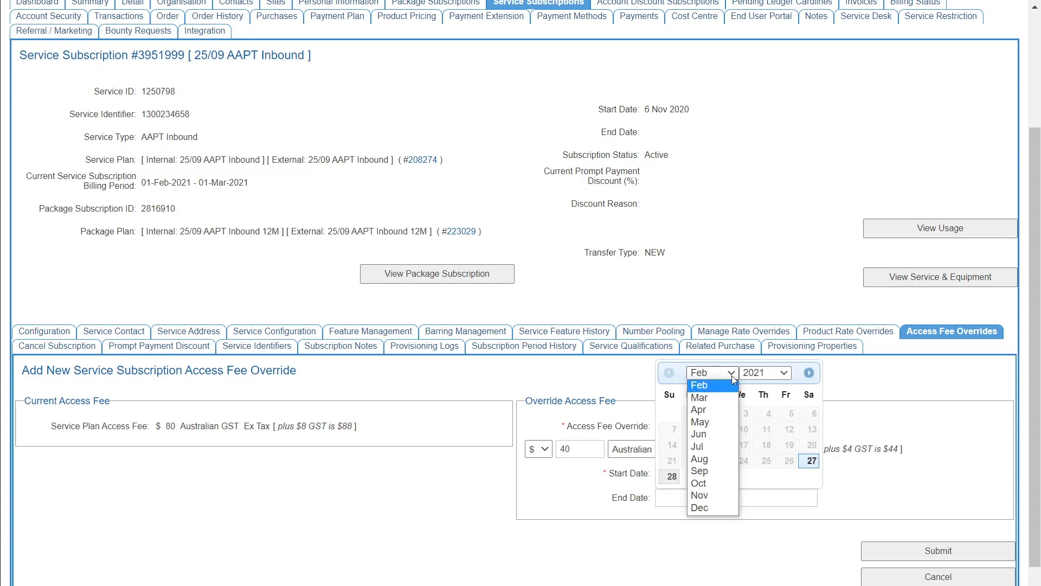
left_click(714, 422)
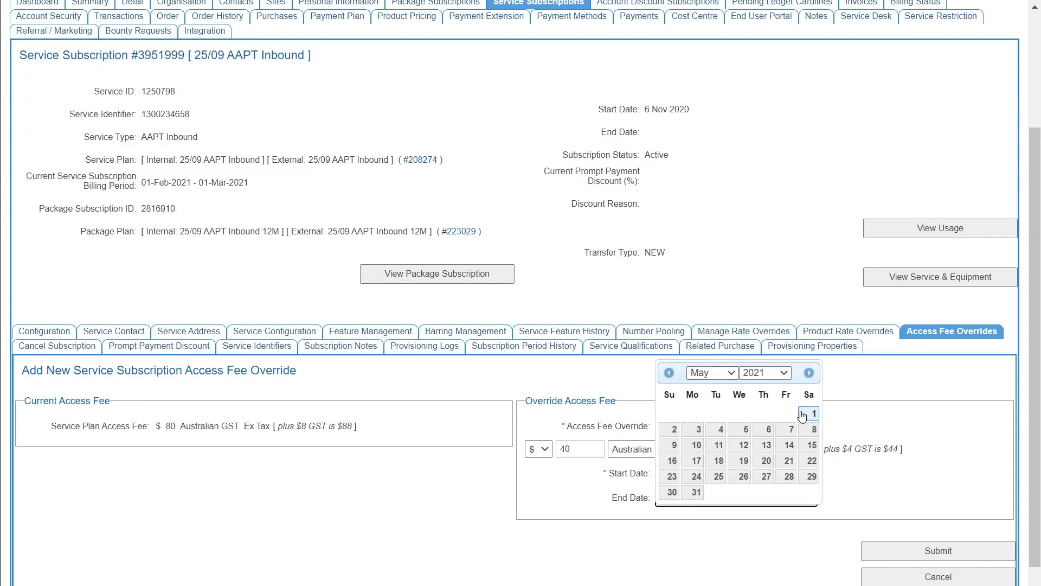
left_click(807, 414)
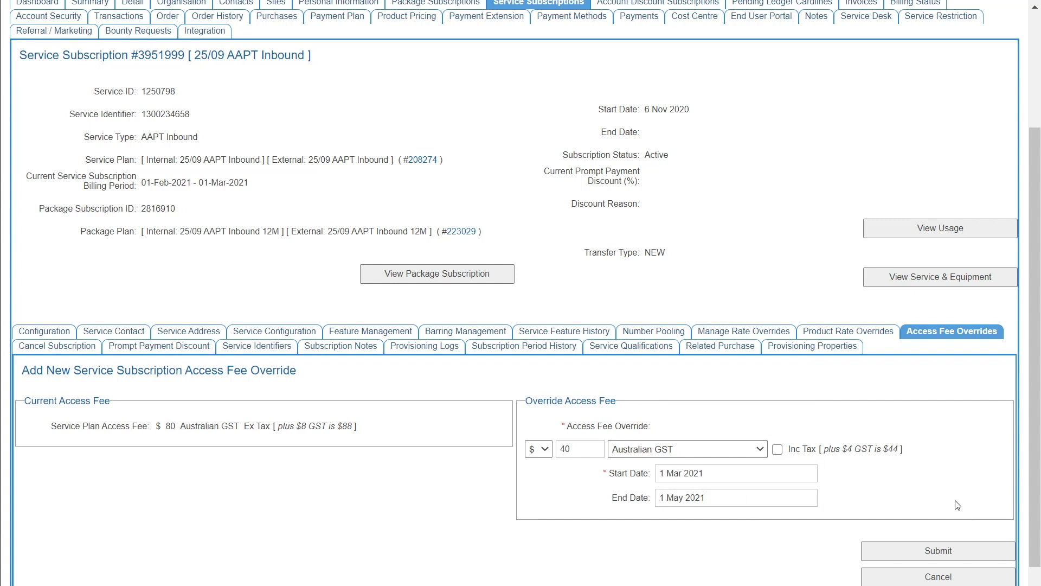
left_click(945, 546)
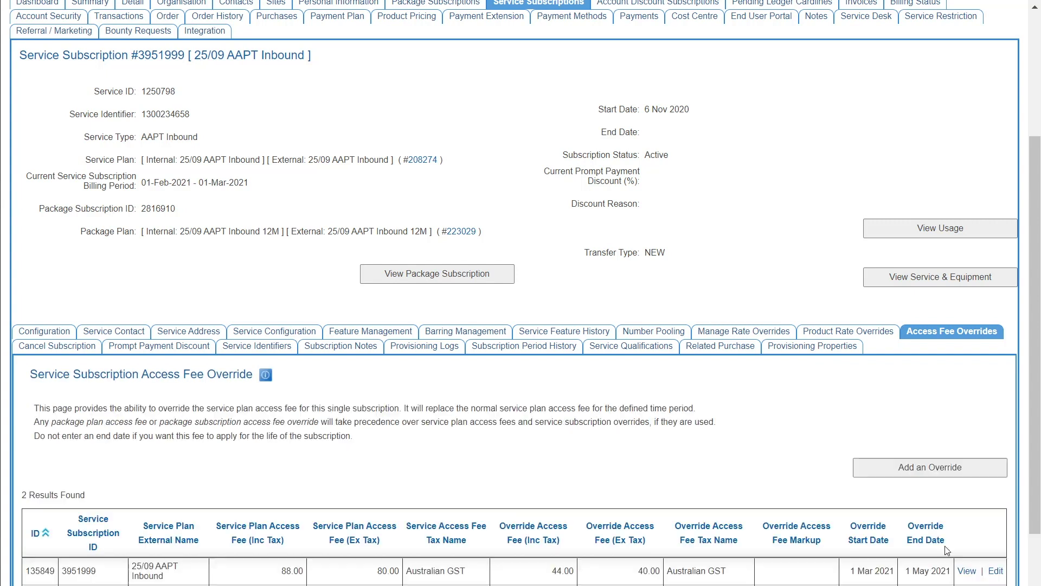
scroll(730, 455, "down", 2)
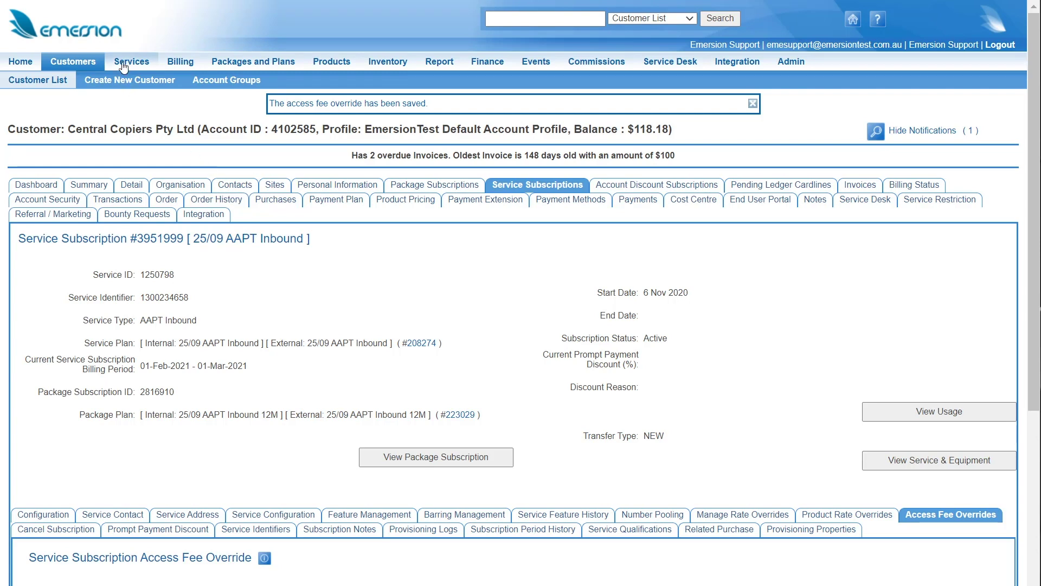
Create a new service order for the AAPT - IP-Line (Auth) service type and complete its service qualification
mouse_move(124, 66)
left_click(495, 84)
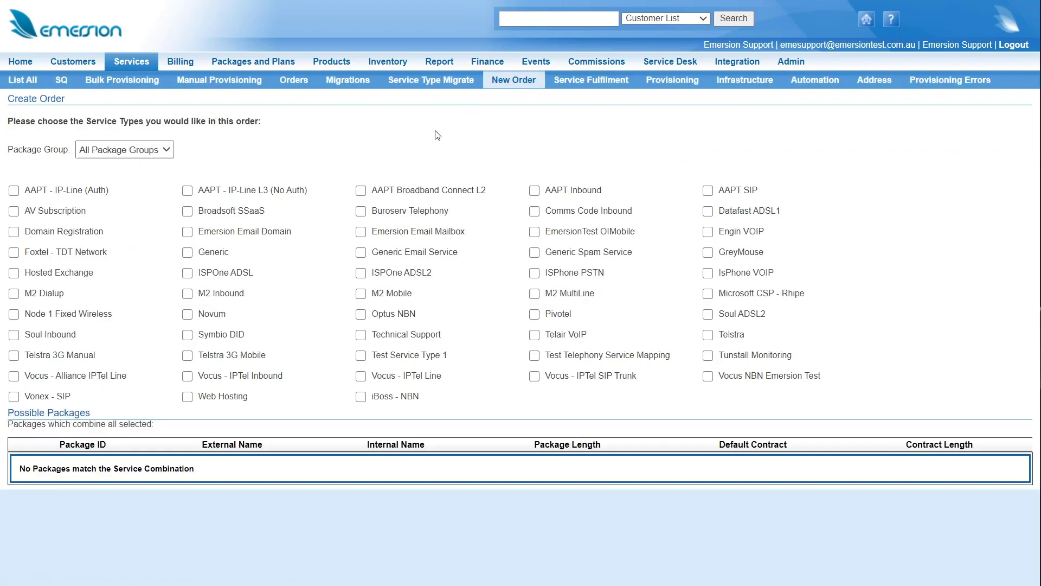
left_click(13, 191)
left_click(937, 422)
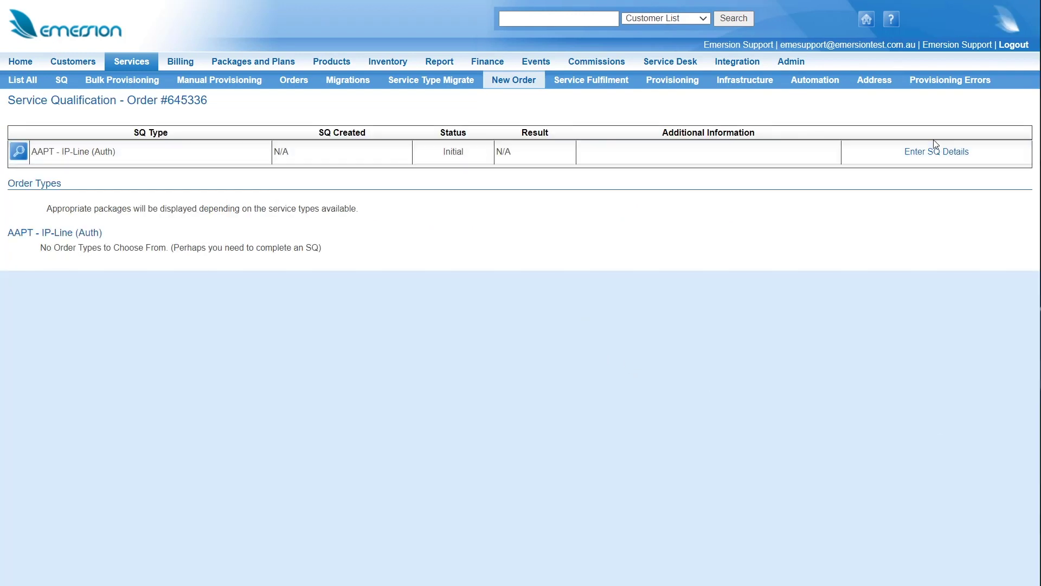
left_click(930, 153)
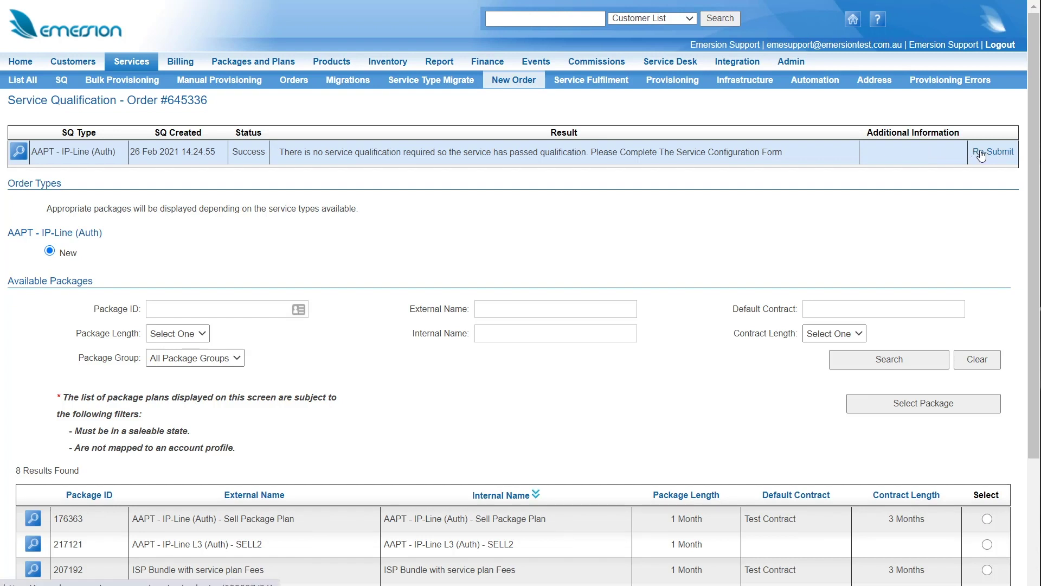
Choose the AAPT - IP-Line (Auth) - Sell Package Plan for the order and assign it to the first listed customer
scroll(781, 249, "down", 3)
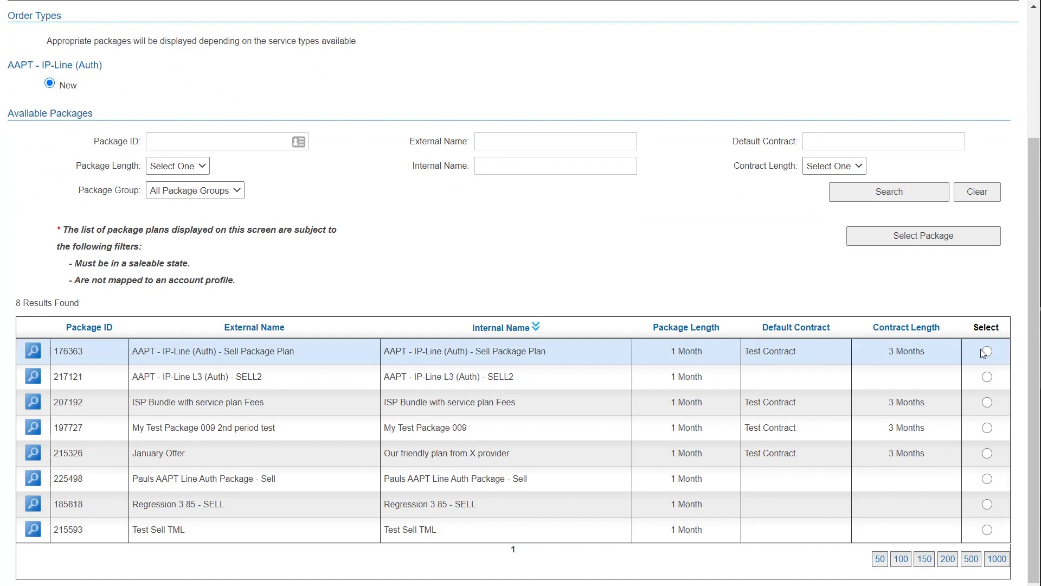
left_click(971, 239)
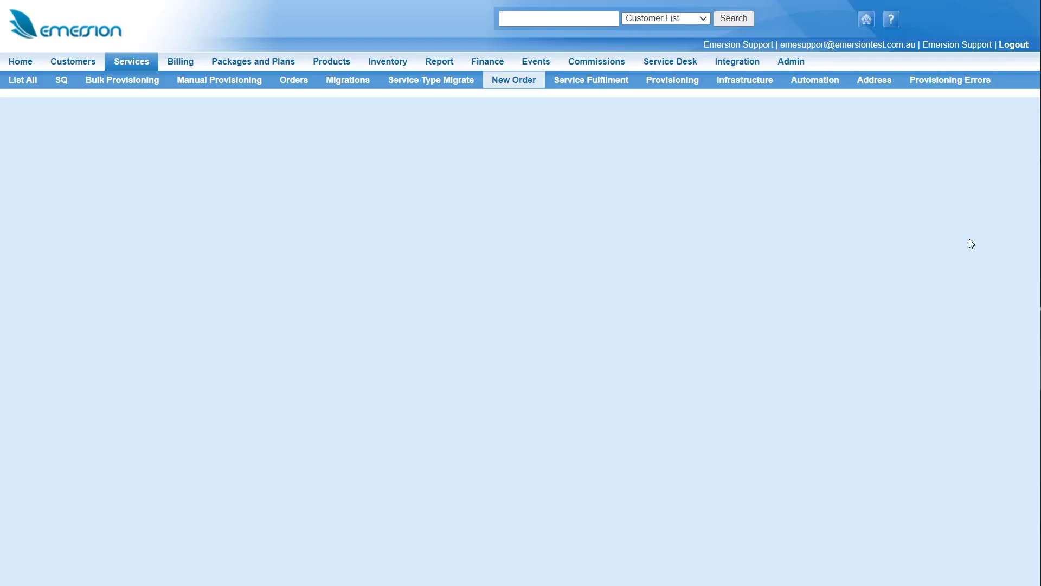
scroll(695, 388, "down", 3)
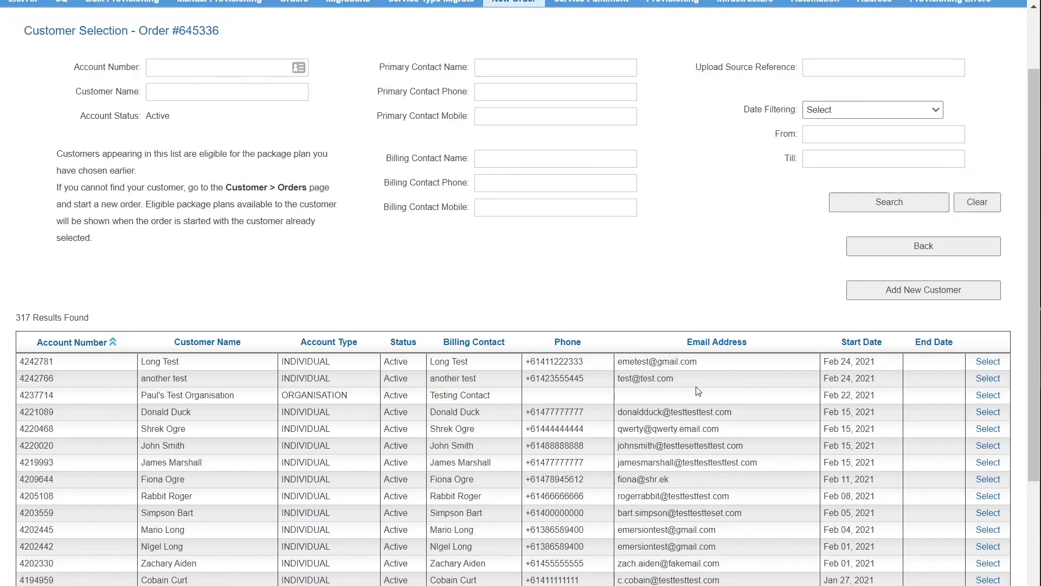
scroll(695, 386, "down", 1)
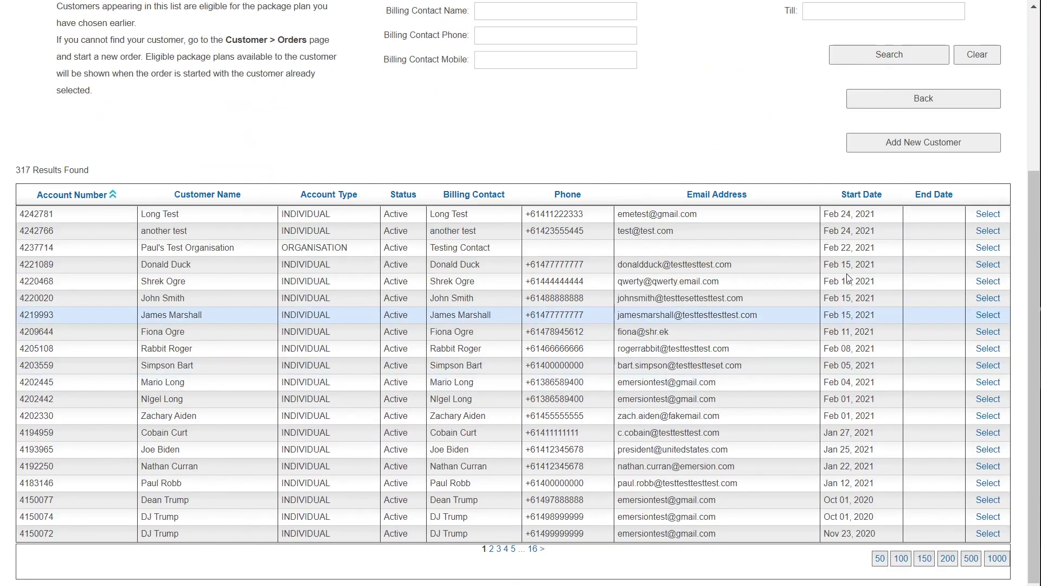
left_click(995, 217)
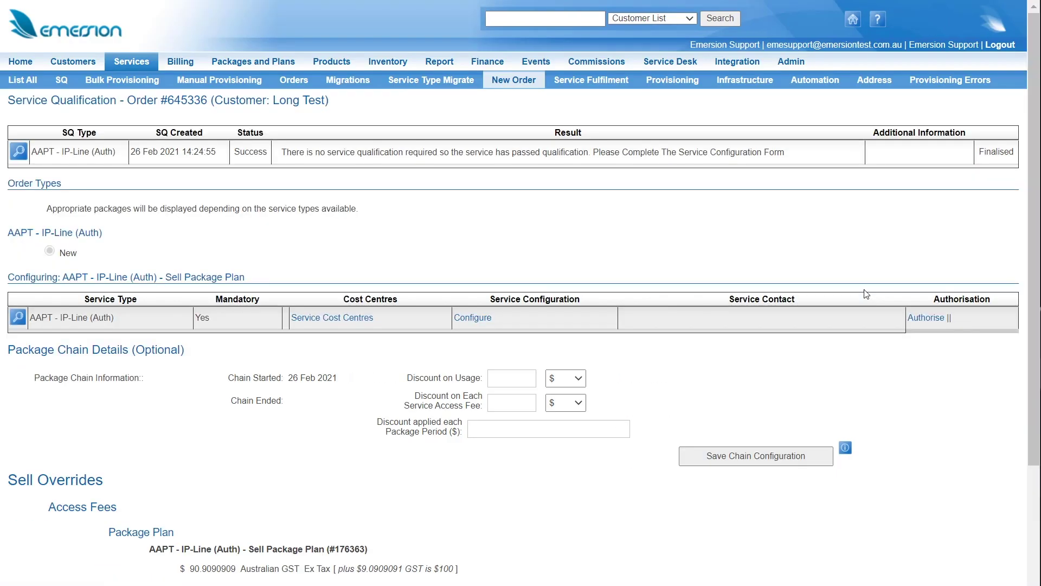
Enable the package plan's access fee override in the order's sell overrides and set the fee to $40 excluding tax
scroll(866, 294, "down", 3)
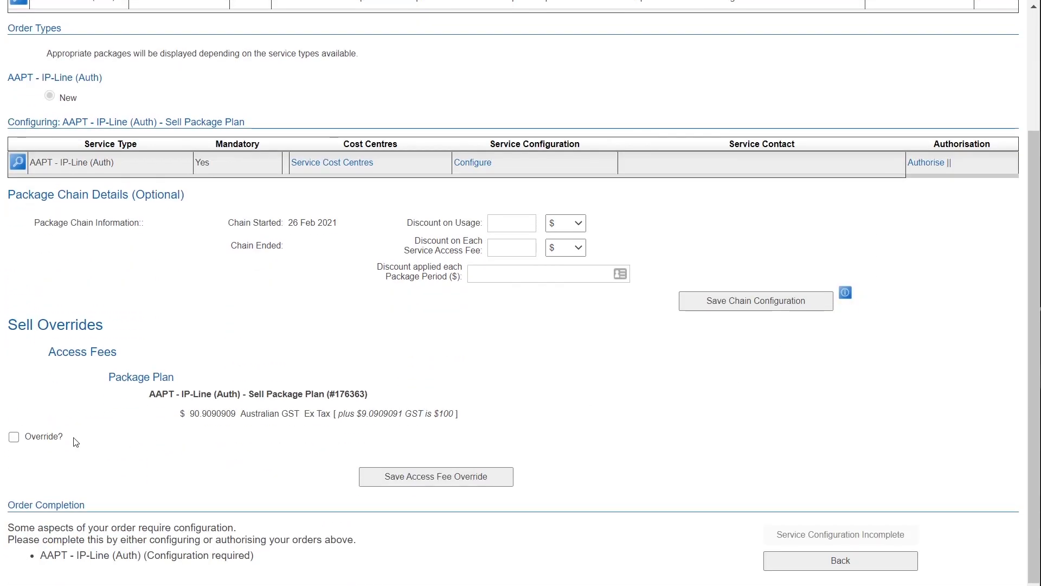
left_click(14, 437)
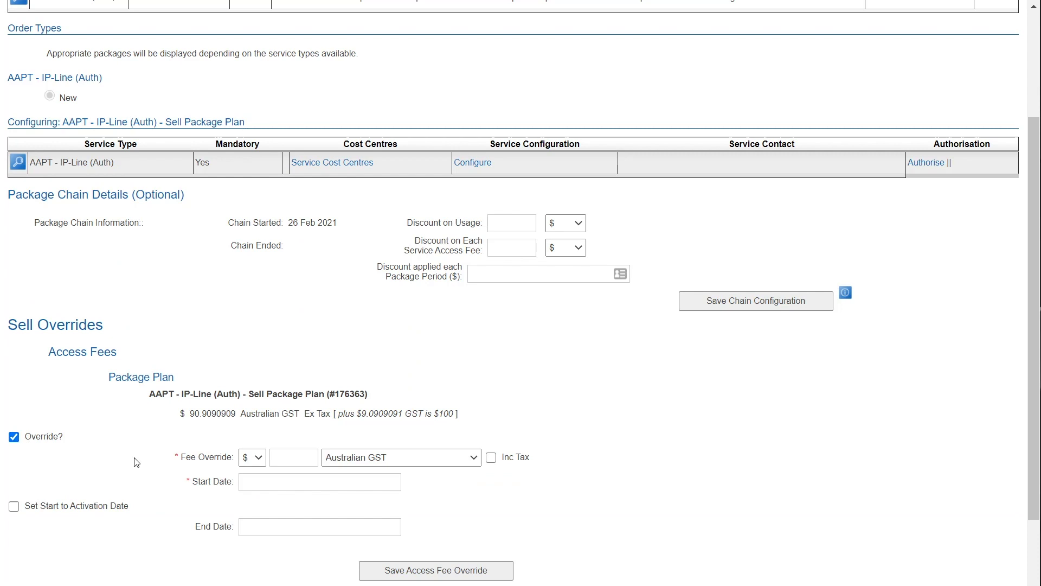
left_click(289, 458)
type("40")
Set the package plan fee override's start date to 27 Feb 2021 and leave its end date blank
left_click(335, 504)
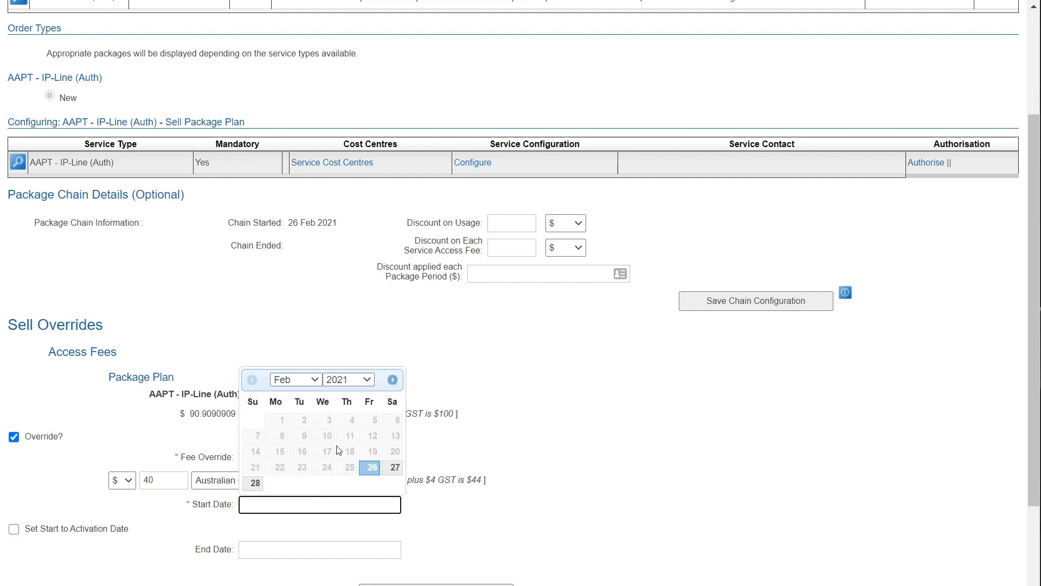
left_click(389, 469)
scroll(355, 465, "down", 2)
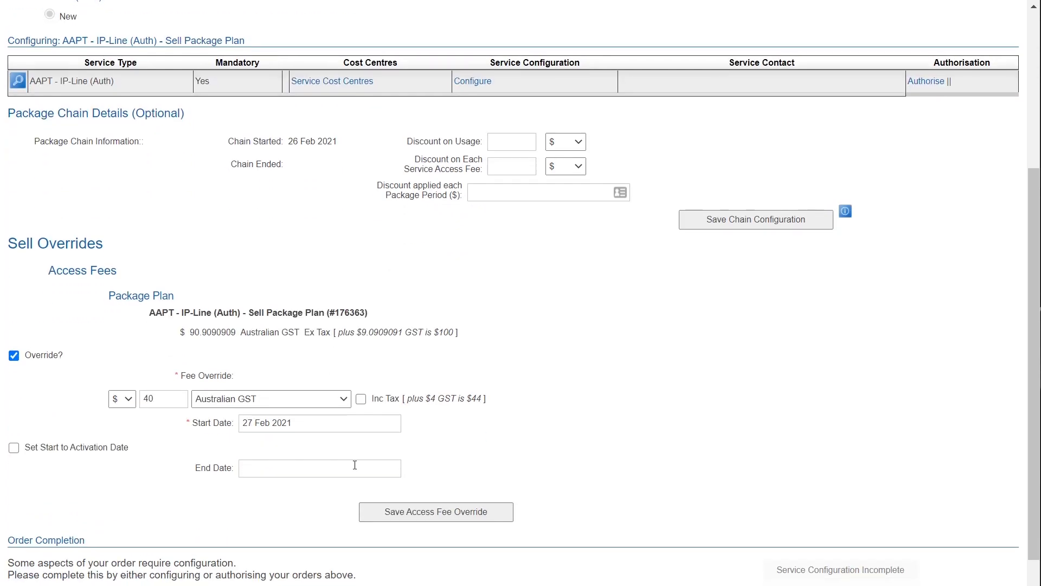
left_click(352, 468)
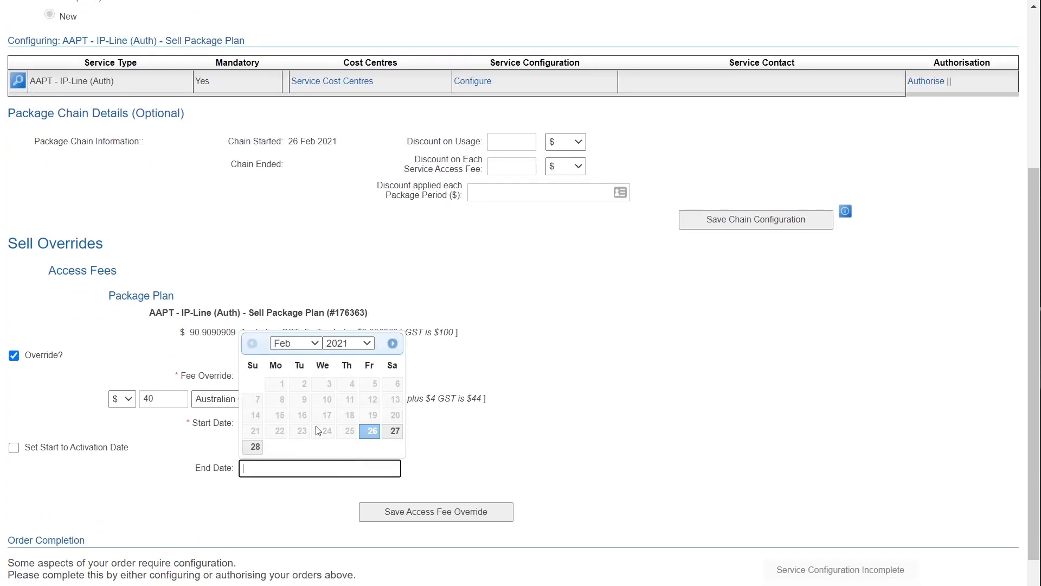
left_click(556, 477)
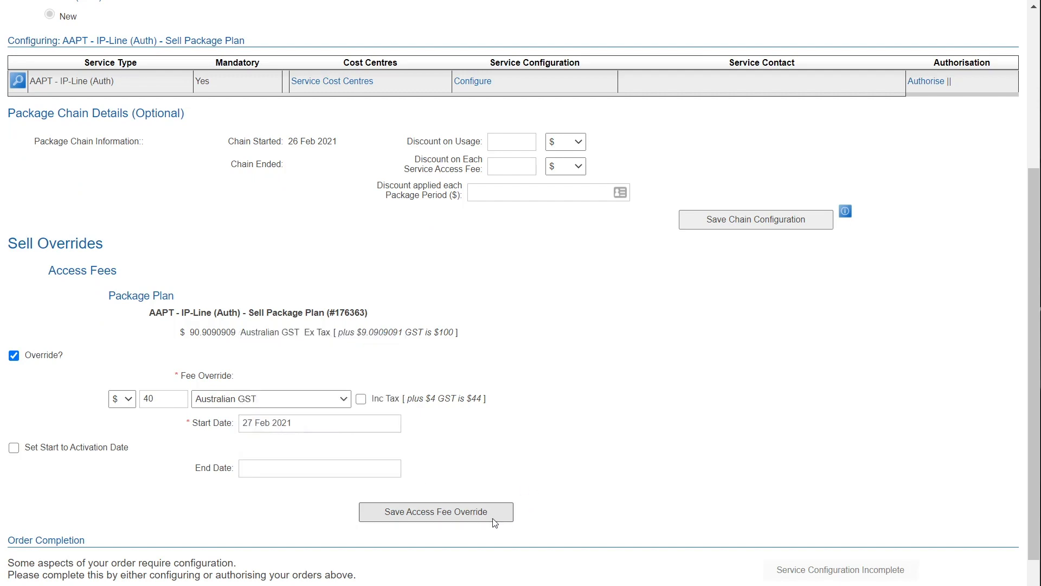